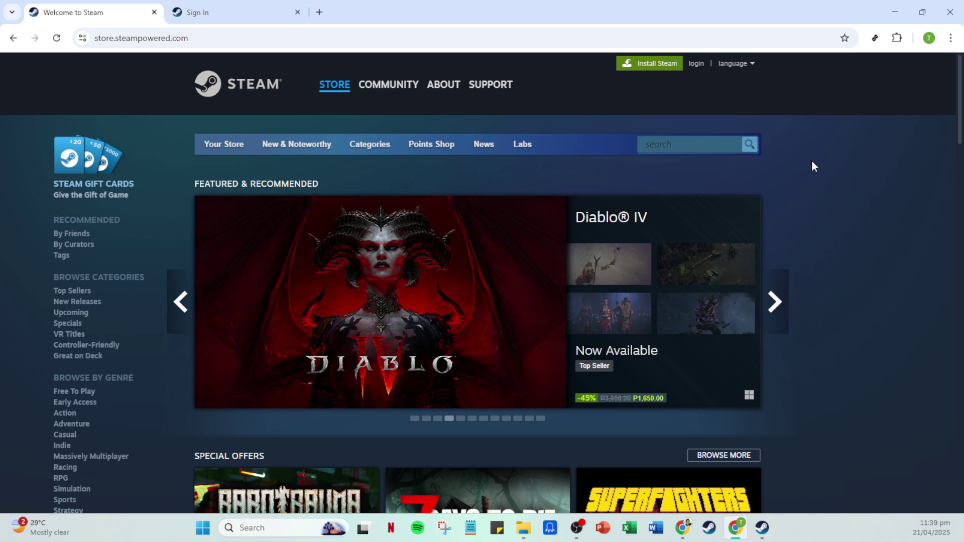
Bring up the Steam sign-in page, then switch to the signed-in Steam client.
{"action": "left_click", "coordinate": [697, 65]}
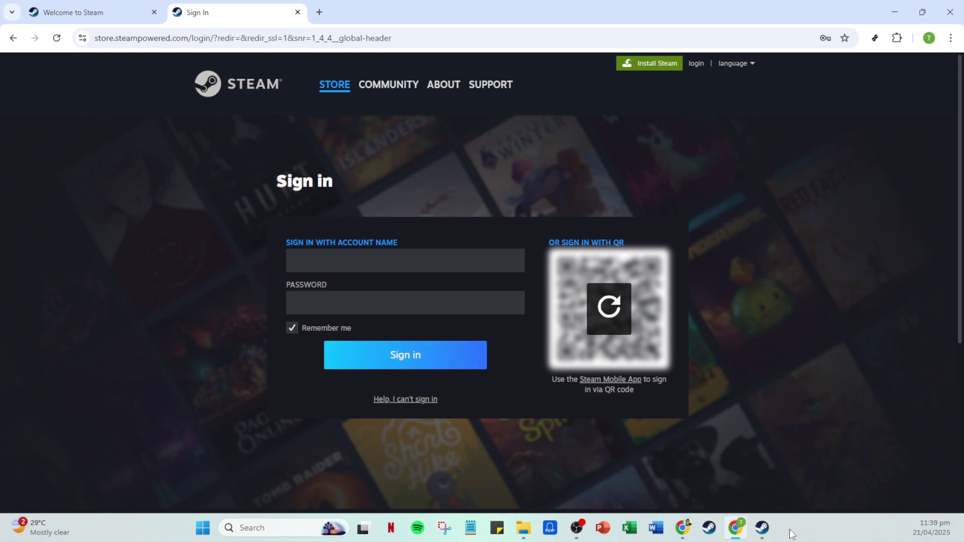
{"action": "left_click", "coordinate": [763, 527]}
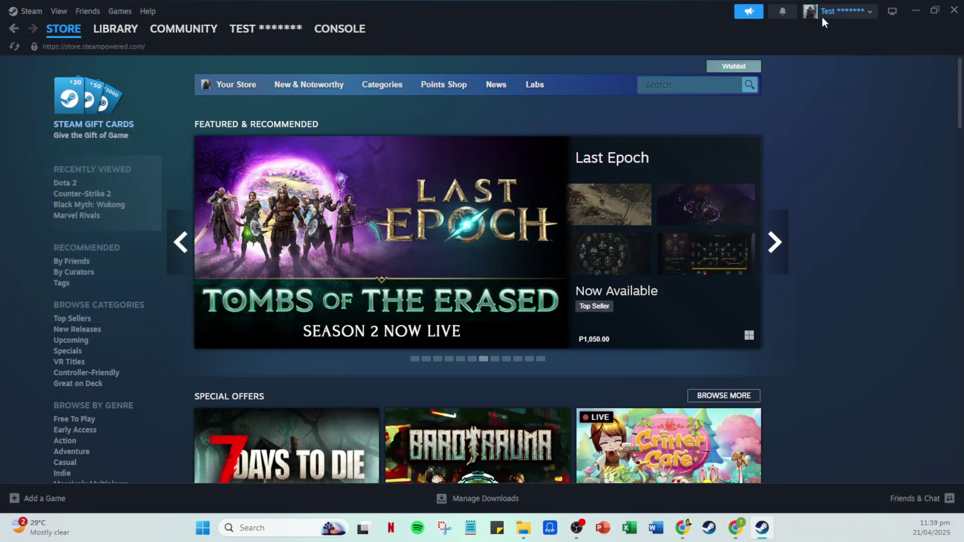
From Account details, start adding wallet funds and choose the P400.00 top-up.
{"action": "left_click", "coordinate": [845, 14]}
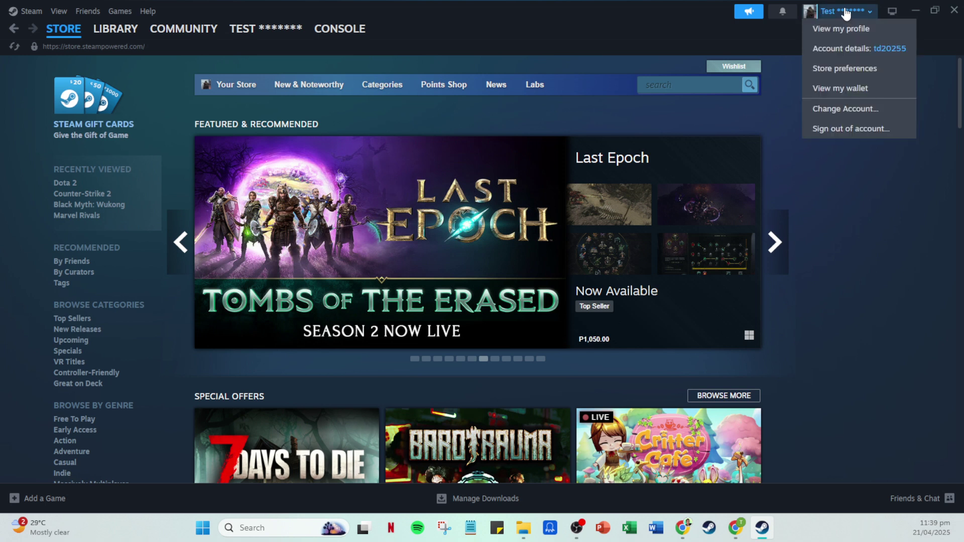
{"action": "left_click", "coordinate": [830, 53]}
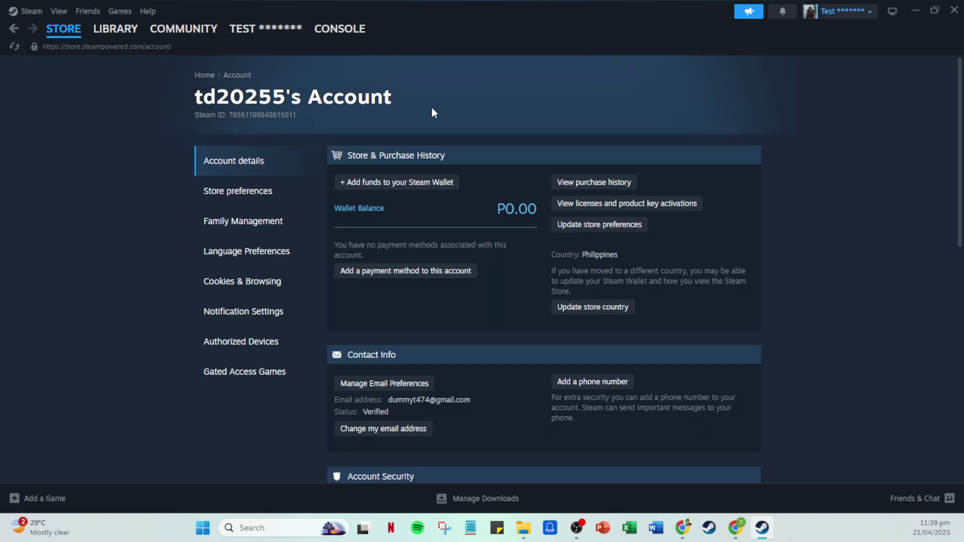
{"action": "left_click", "coordinate": [380, 188]}
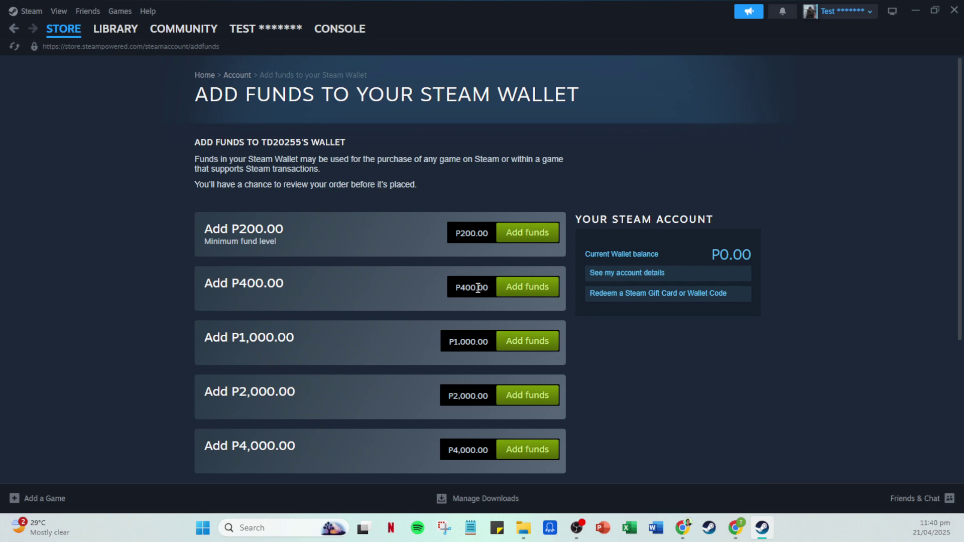
{"action": "left_click", "coordinate": [522, 287]}
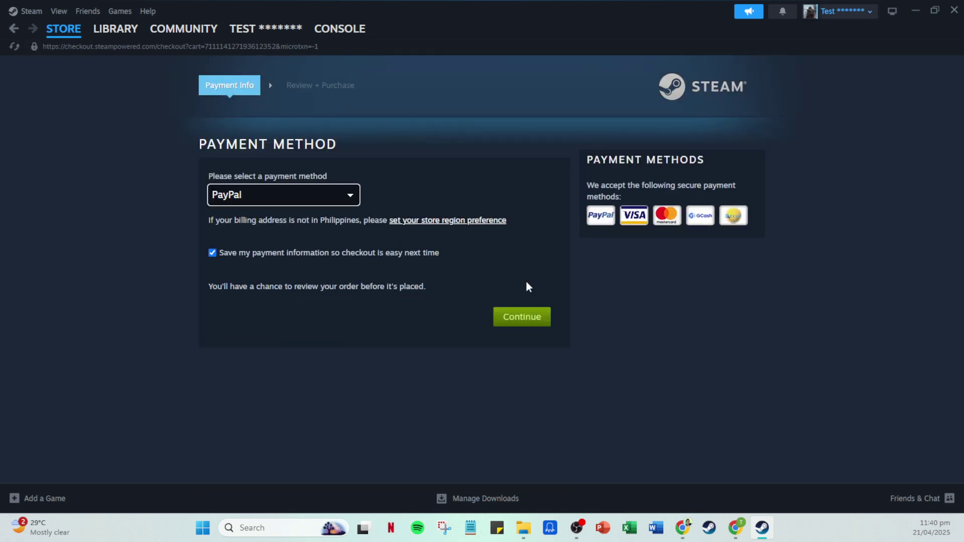
Choose Visa as the payment method, leaving the billing information fields empty.
{"action": "left_click", "coordinate": [287, 205]}
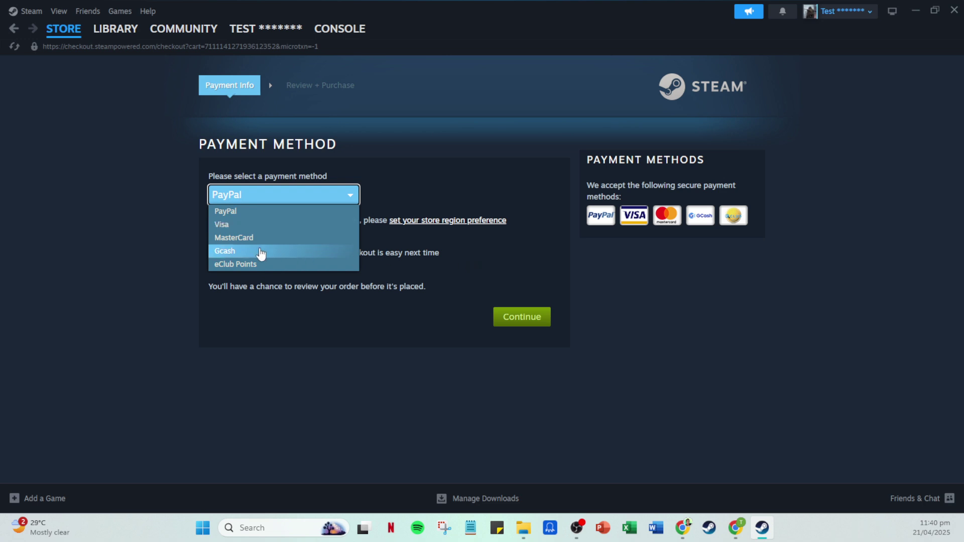
{"action": "left_click", "coordinate": [241, 225]}
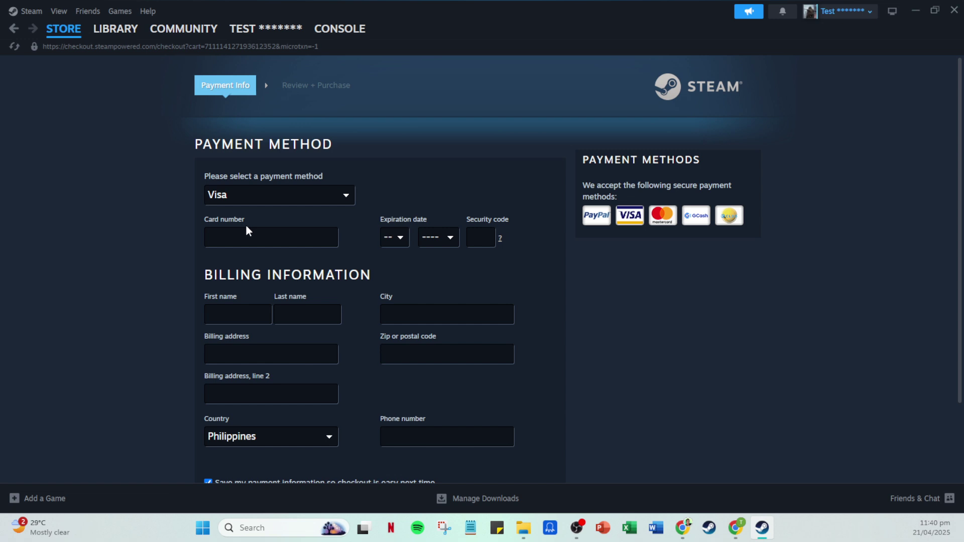
{"action": "scroll", "coordinate": [438, 286], "scroll_direction": "down", "scroll_amount": 1}
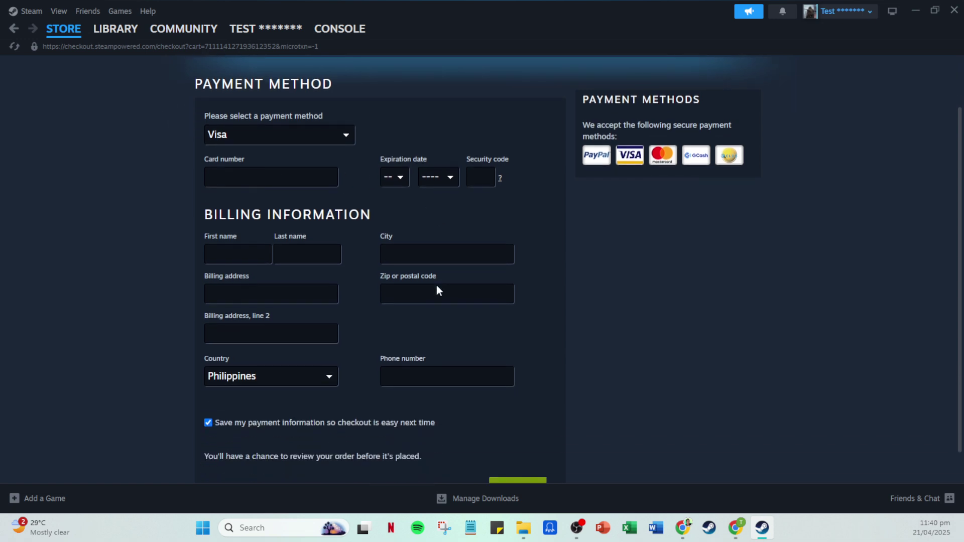
{"action": "scroll", "coordinate": [422, 289], "scroll_direction": "down", "scroll_amount": 1}
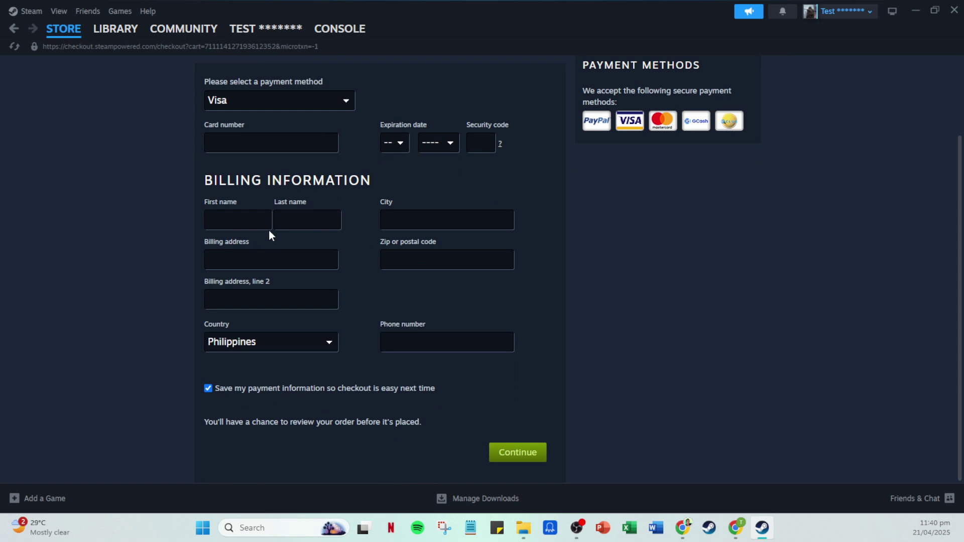